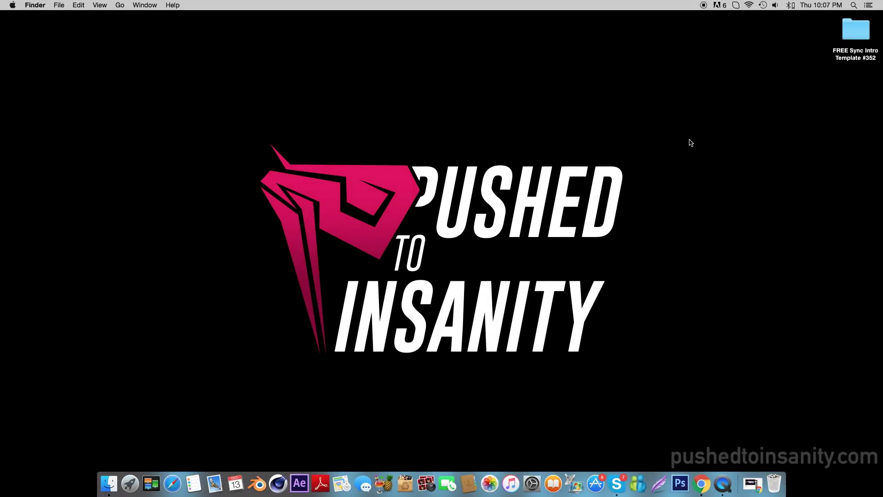
# Step: Open the Sync intro template folder and launch Part 1.c4d in Cinema 4D
pyautogui.doubleClick(862, 37)
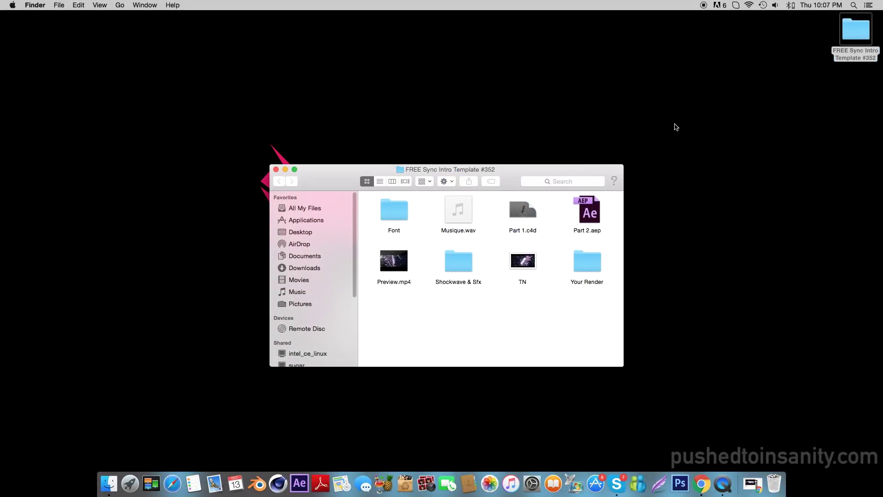
pyautogui.click(524, 212)
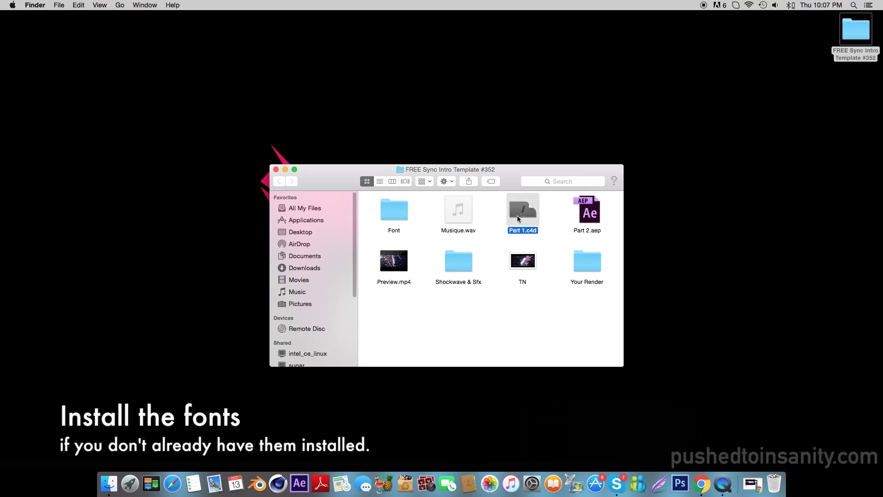
pyautogui.doubleClick(525, 212)
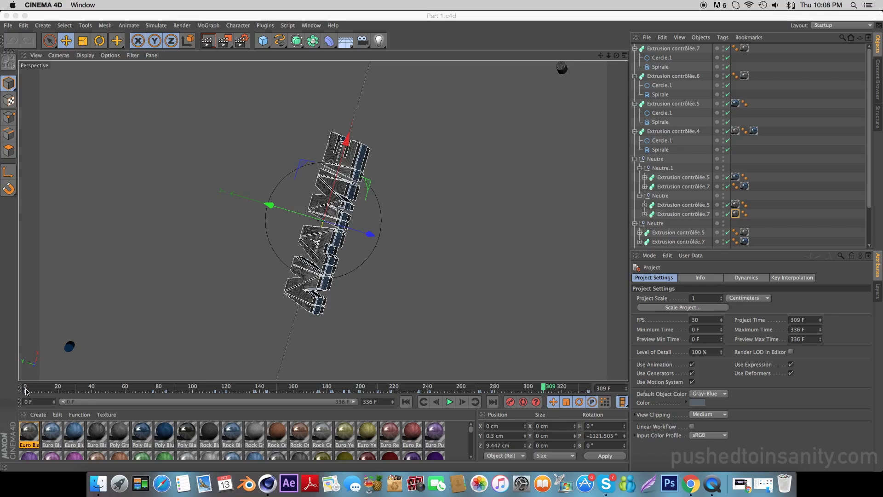
pyautogui.moveTo(25, 391); pyautogui.dragTo(110, 390)
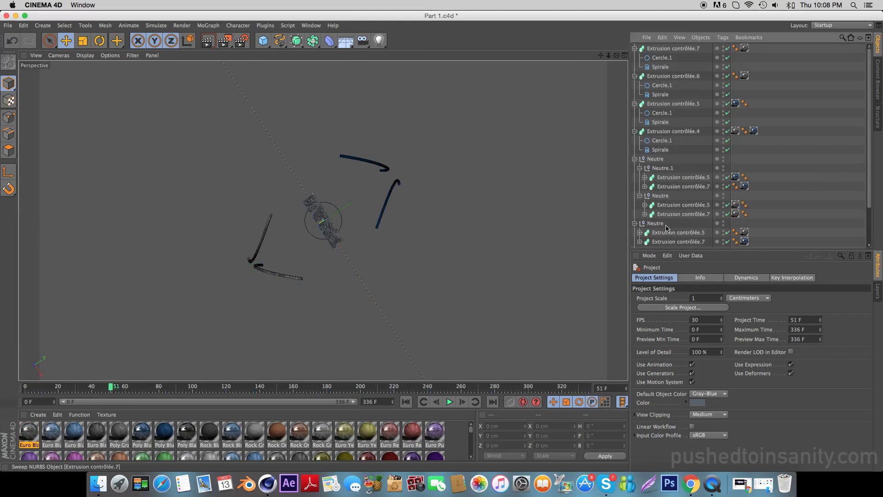
pyautogui.moveTo(32, 388); pyautogui.dragTo(181, 387)
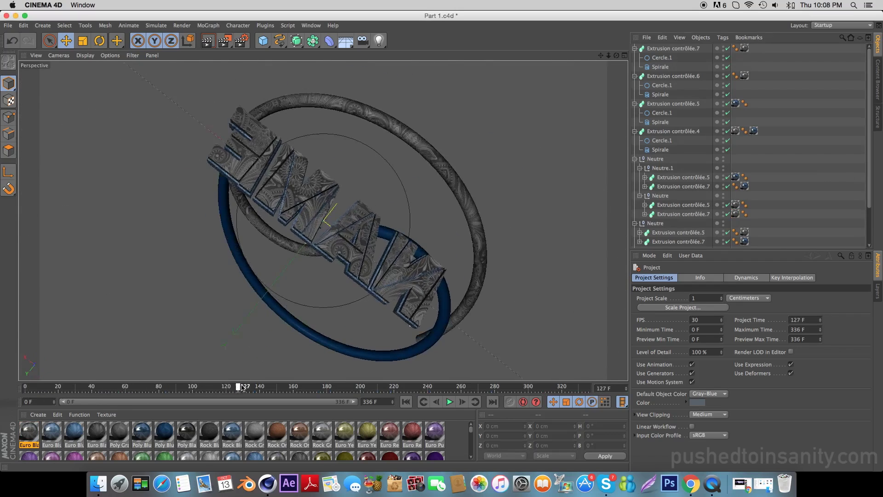
pyautogui.moveTo(197, 387)
pyautogui.mouseDown()
pyautogui.moveTo(435, 379)
pyautogui.moveTo(317, 386)
pyautogui.mouseUp()
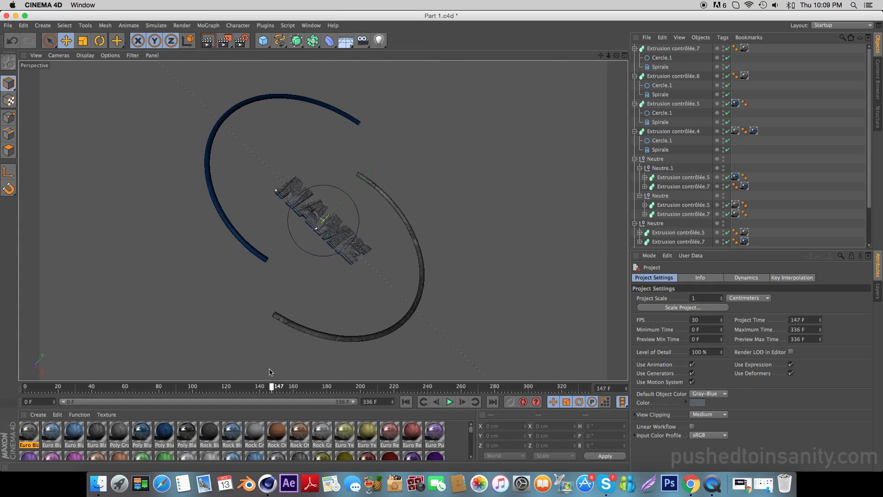
pyautogui.moveTo(316, 372)
pyautogui.mouseDown()
pyautogui.moveTo(265, 384)
pyautogui.moveTo(138, 380)
pyautogui.moveTo(265, 386)
pyautogui.mouseUp()
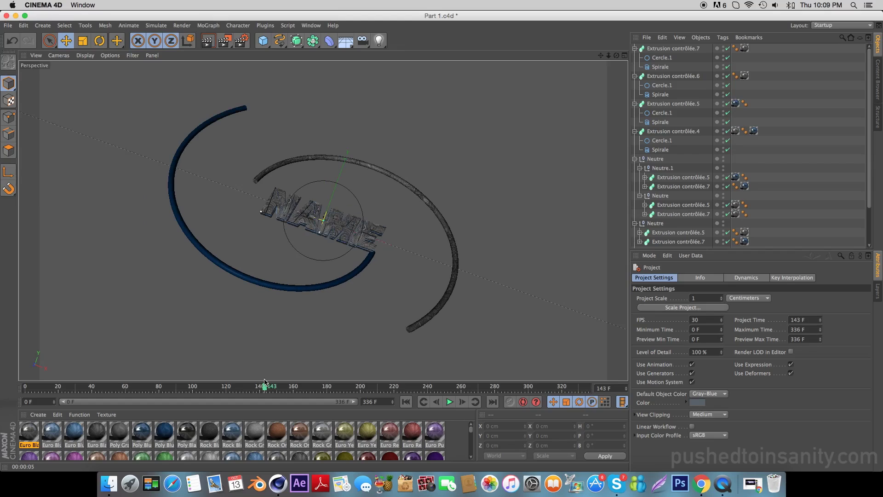
pyautogui.scroll(-3, 681, 207)
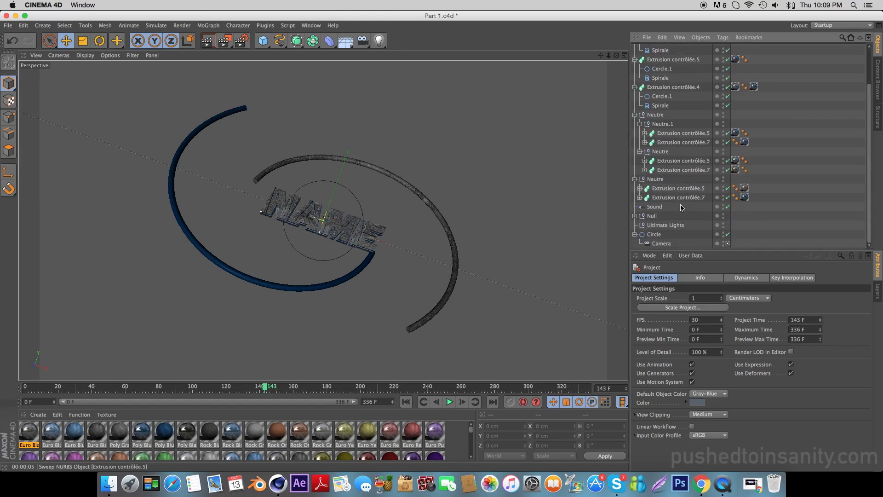
pyautogui.scroll(3, 681, 207)
pyautogui.scroll(2, 681, 208)
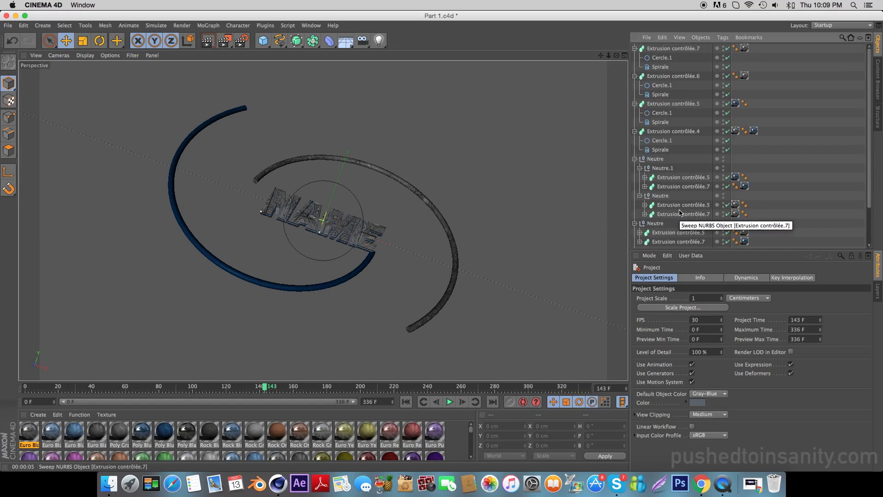
pyautogui.scroll(-3, 680, 213)
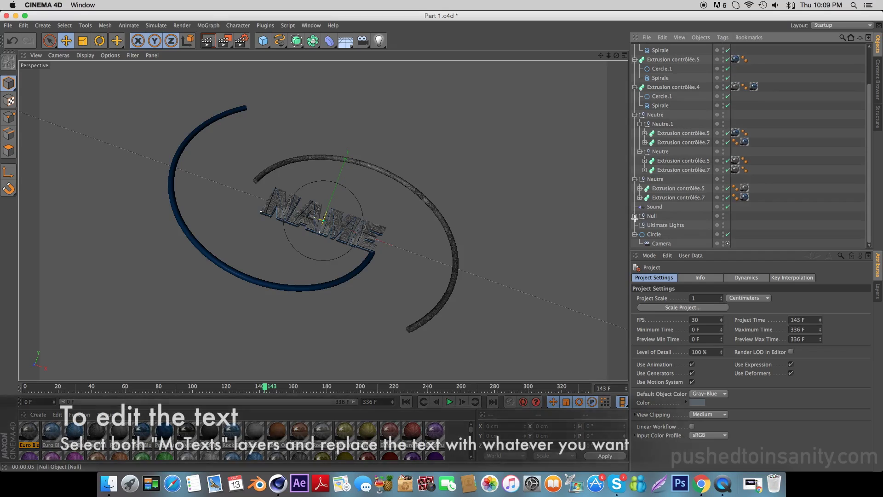
# Step: Expand the Null, select MoText and MoText.1, and replace NAME with INSANITY
pyautogui.click(635, 216)
pyautogui.keyDown('shift'); pyautogui.click(661, 235); pyautogui.keyUp('shift')
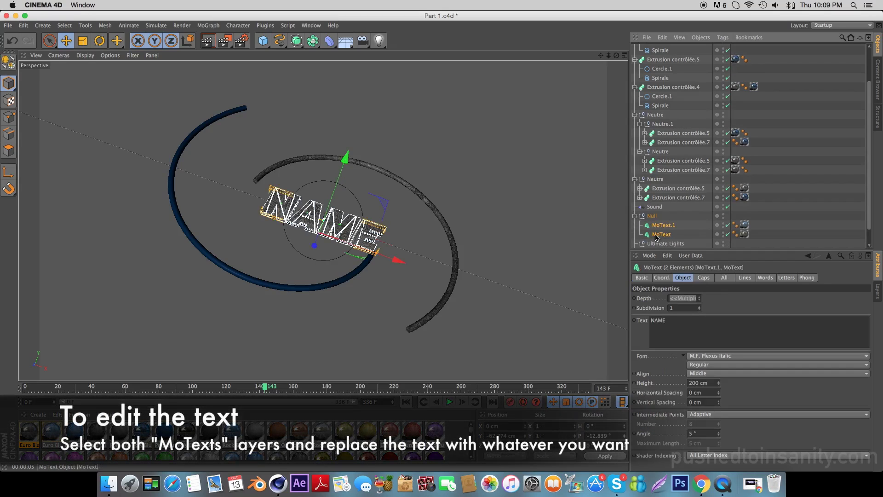
pyautogui.scroll(-1, 661, 232)
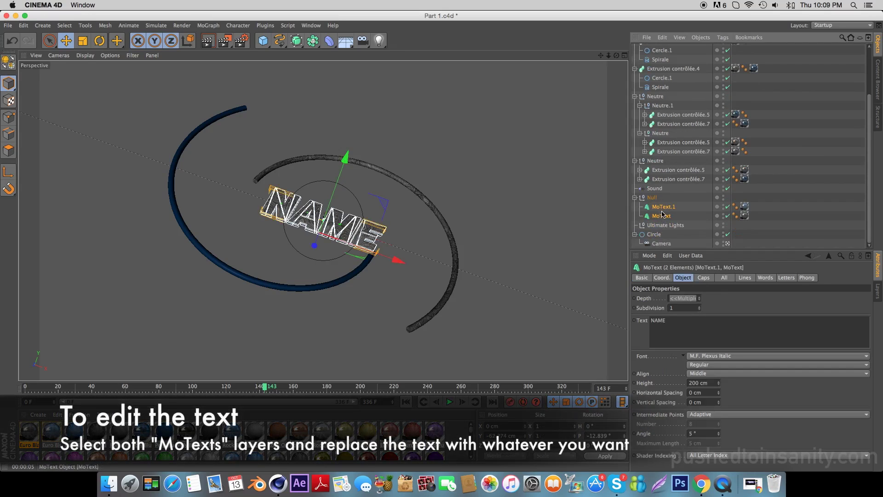
pyautogui.moveTo(676, 330); pyautogui.dragTo(638, 308)
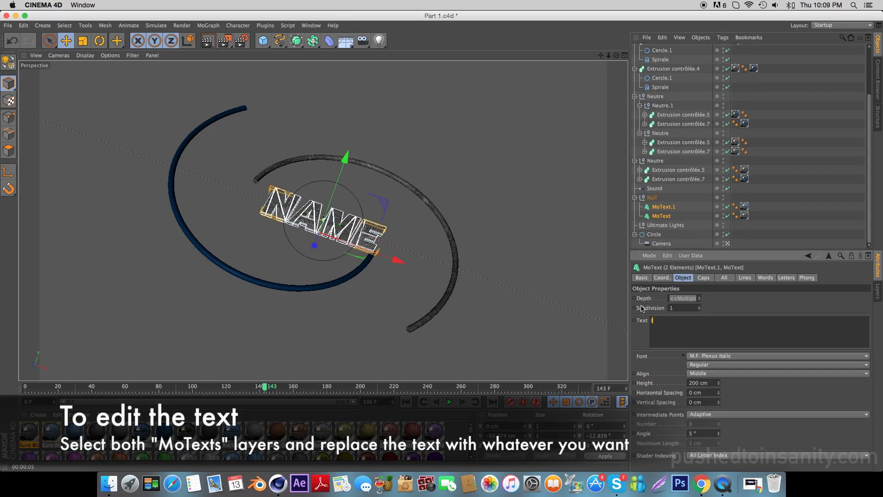
pyautogui.write('INSANITY')
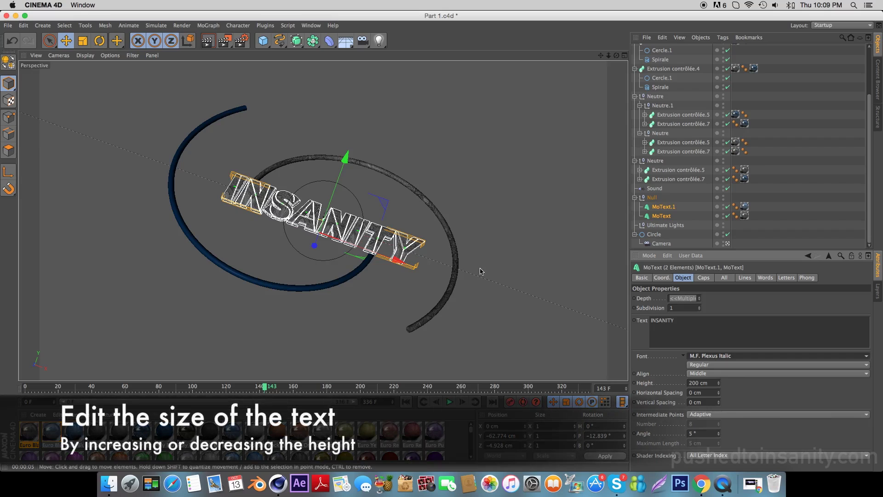
# Step: Set the INSANITY text height to 200 cm and scrub the timeline from start to late frames
pyautogui.moveTo(720, 385); pyautogui.dragTo(719, 383)
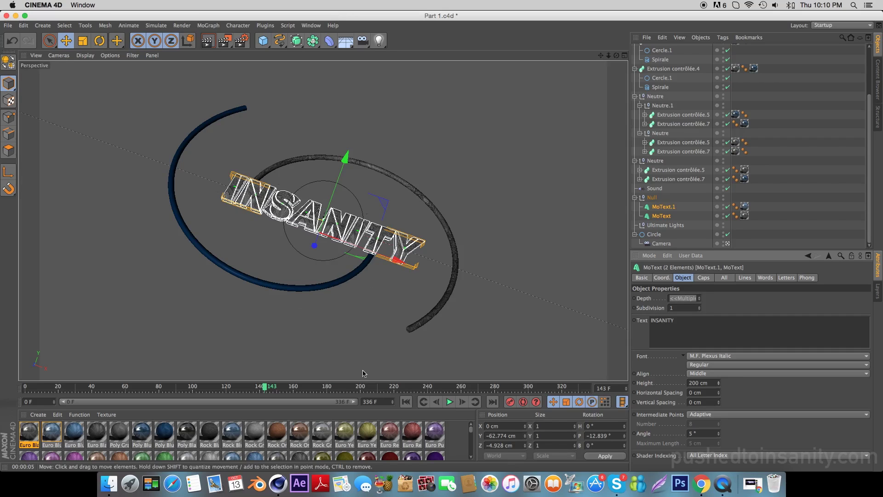
pyautogui.moveTo(264, 387); pyautogui.dragTo(15, 383)
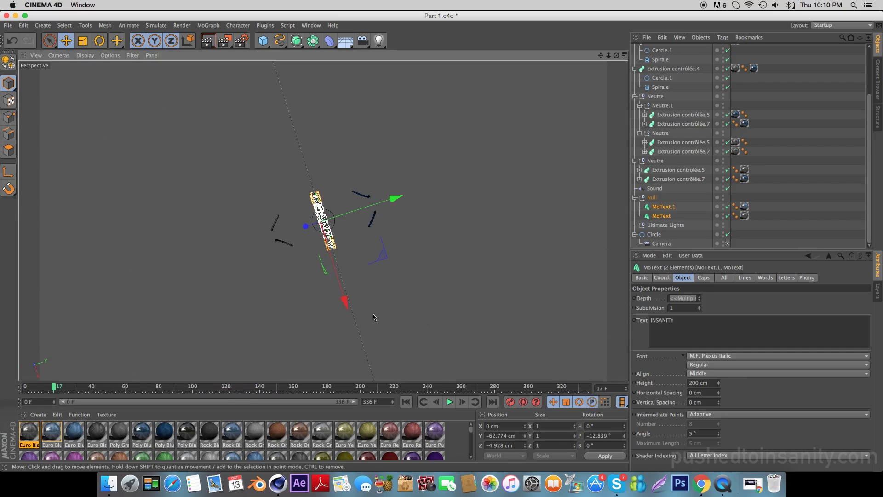
pyautogui.click(48, 372)
pyautogui.moveTo(34, 386); pyautogui.dragTo(169, 389)
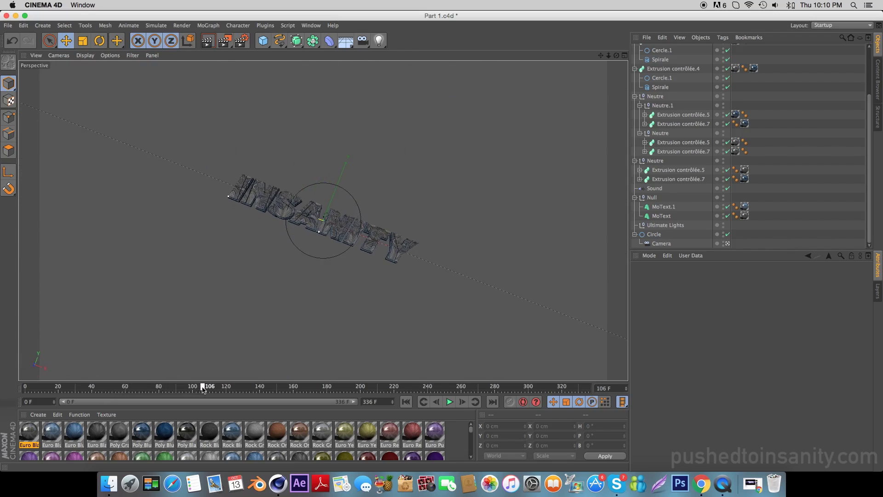
pyautogui.moveTo(170, 388); pyautogui.dragTo(257, 400)
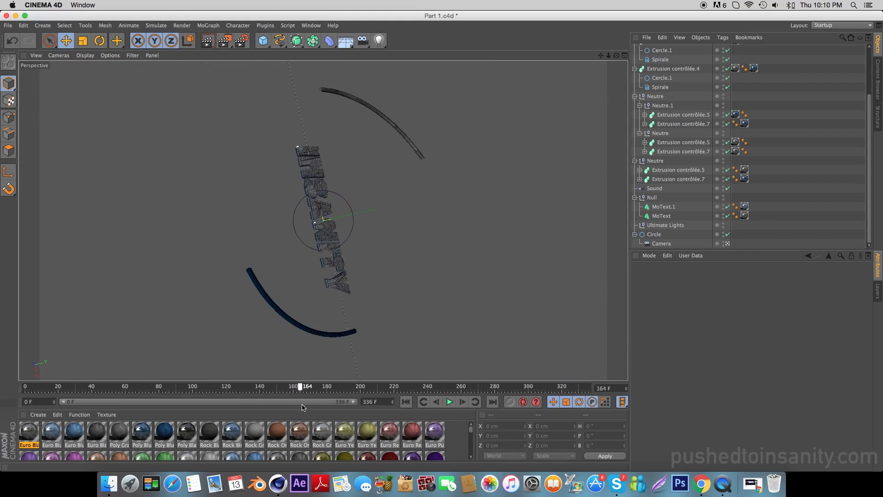
pyautogui.moveTo(258, 401)
pyautogui.mouseDown()
pyautogui.moveTo(340, 410)
pyautogui.moveTo(558, 392)
pyautogui.mouseUp()
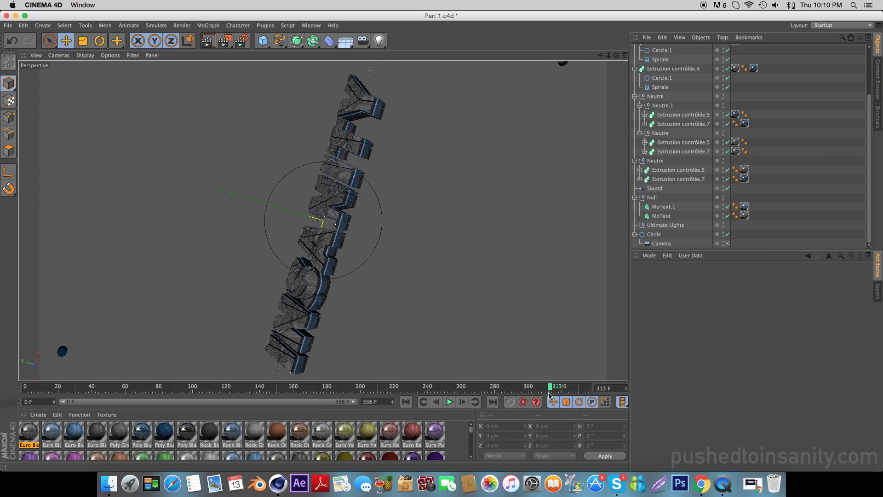
# Step: Set the render save path to 'render' in FREE Sync Intro Template #352's Your Render folder
pyautogui.click(241, 40)
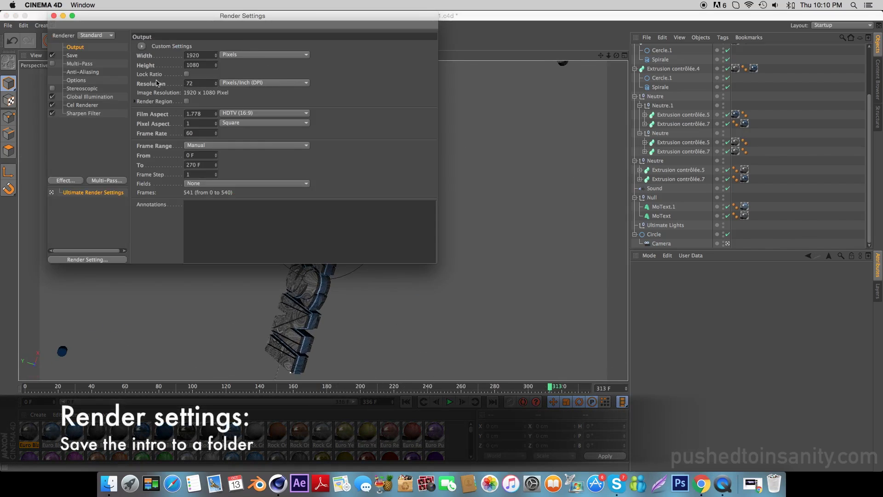
pyautogui.click(73, 56)
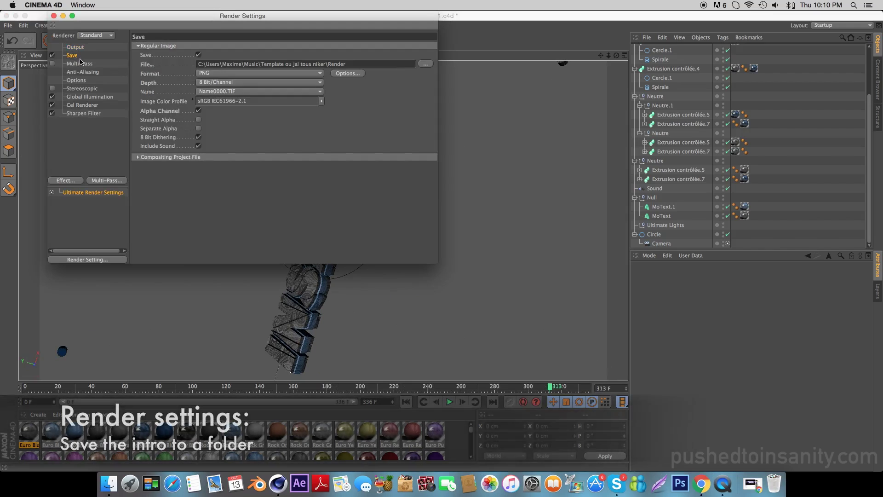
pyautogui.click(426, 65)
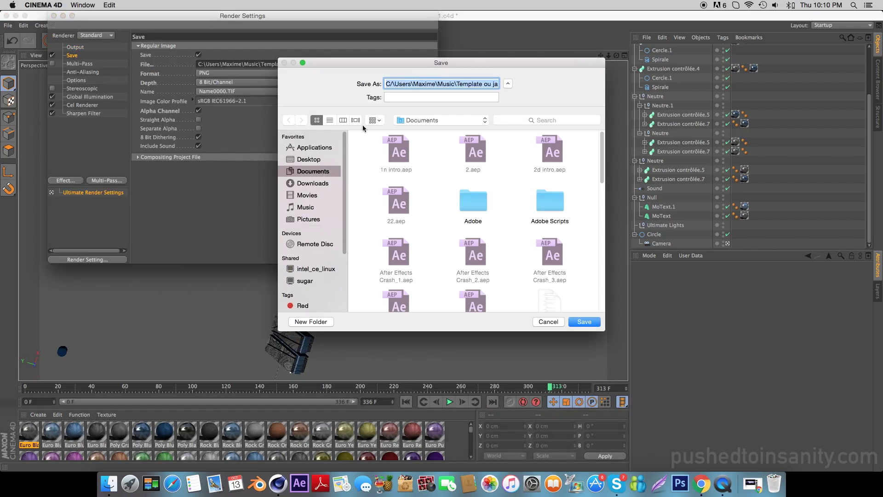
pyautogui.click(314, 164)
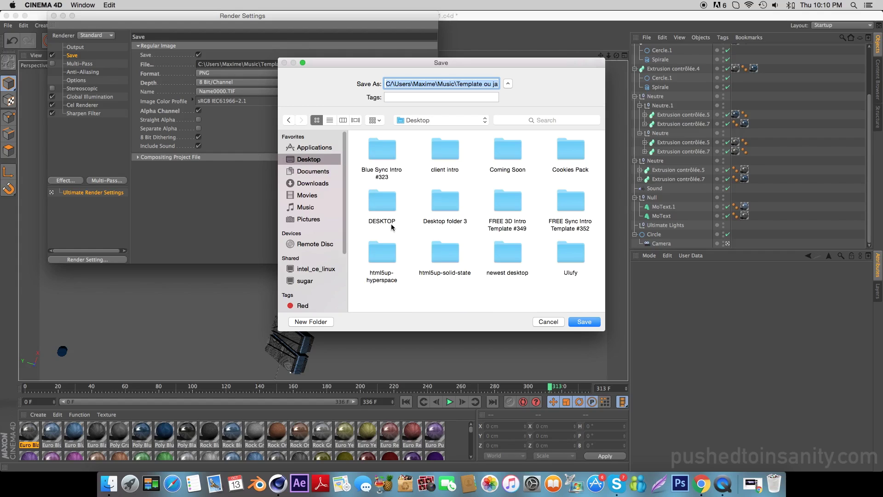
pyautogui.doubleClick(571, 203)
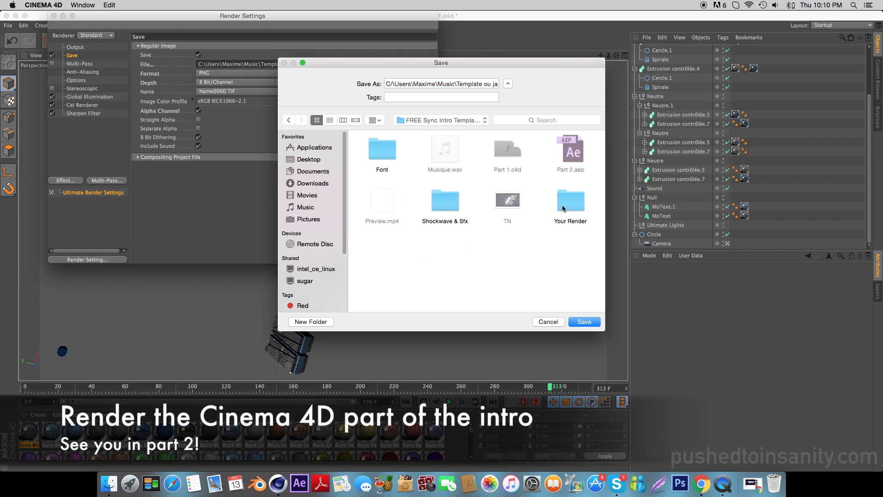
pyautogui.doubleClick(571, 202)
pyautogui.tripleClick(462, 88)
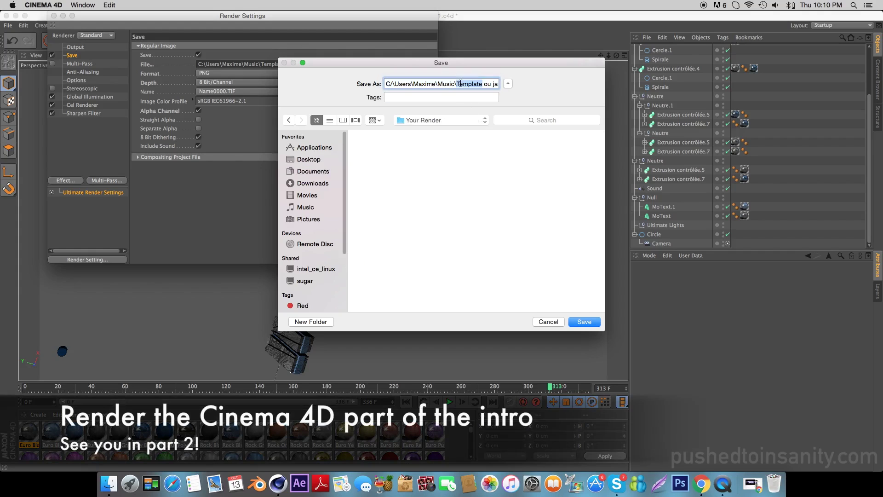
pyautogui.write('render')
pyautogui.press('Return')
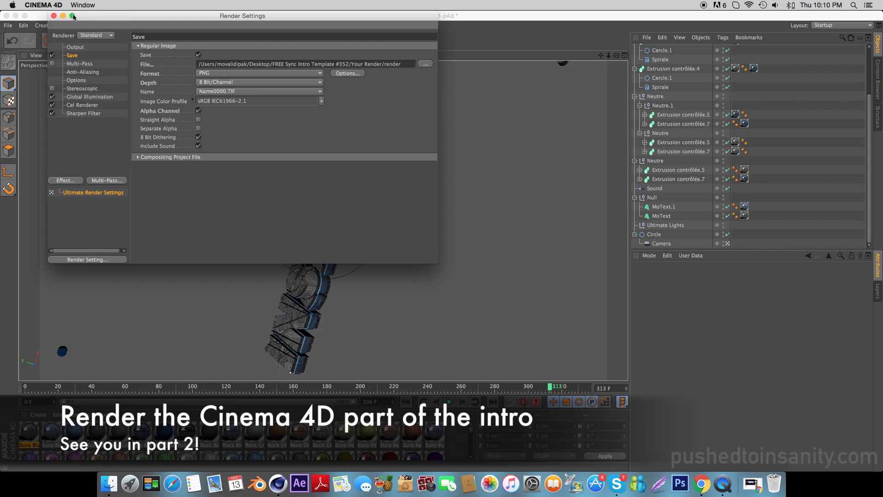
# Step: Render the animation to the Picture Viewer, dismissing both Texture Error warnings
pyautogui.click(53, 16)
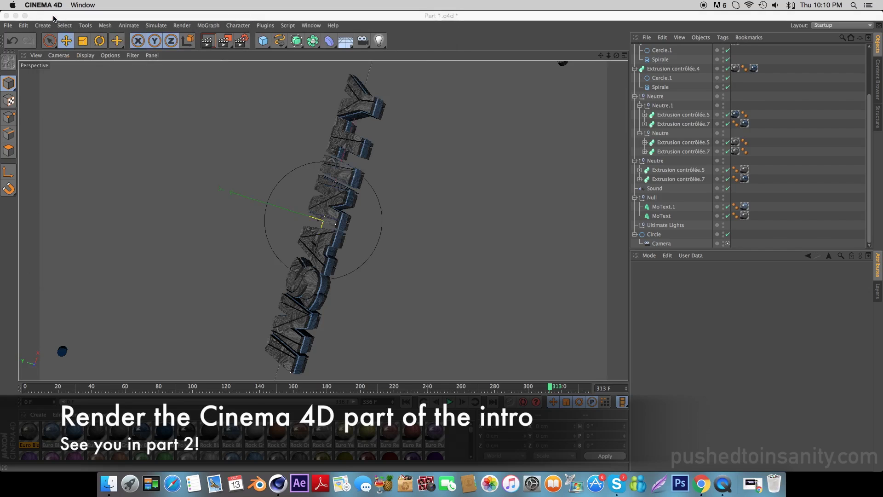
pyautogui.click(225, 41)
pyautogui.click(256, 159)
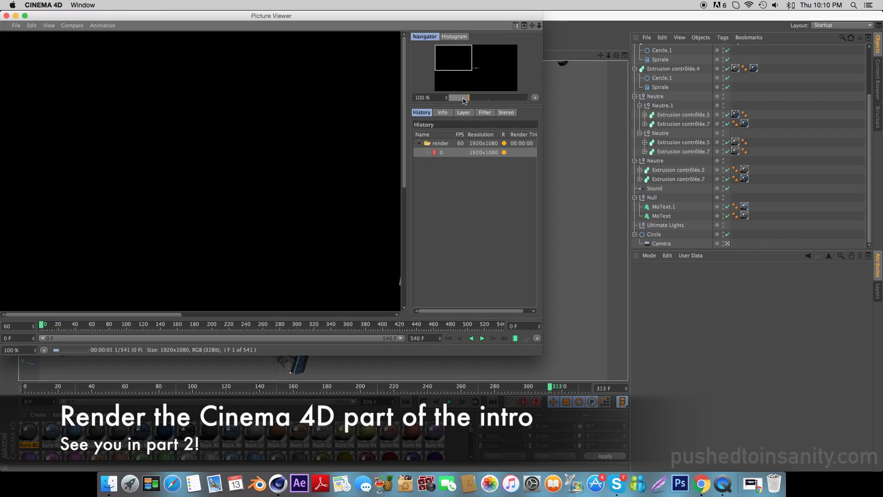
pyautogui.moveTo(468, 100); pyautogui.dragTo(464, 100)
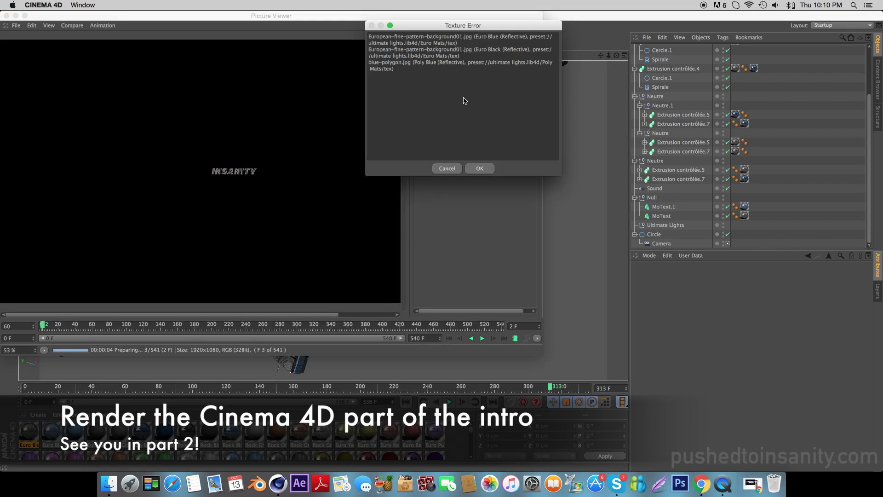
pyautogui.click(487, 171)
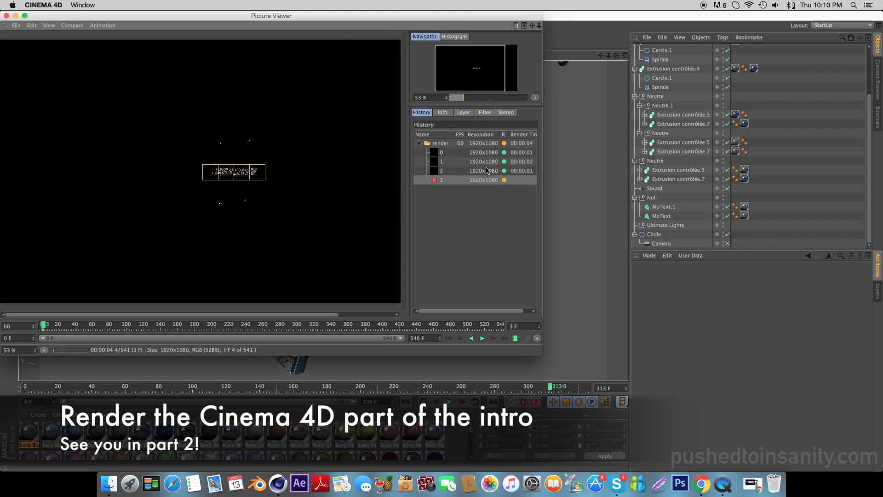